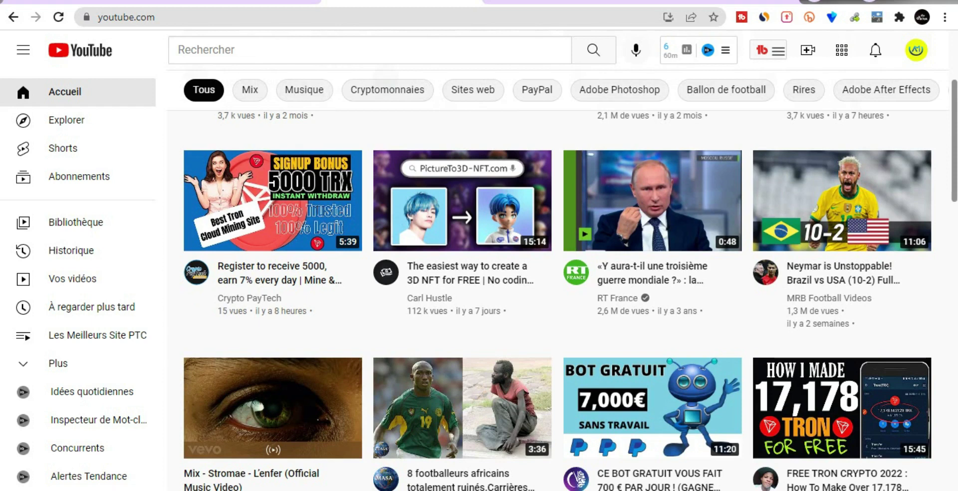
Search YouTube for "4k drone footage".
scroll(844, 199, down, 4)
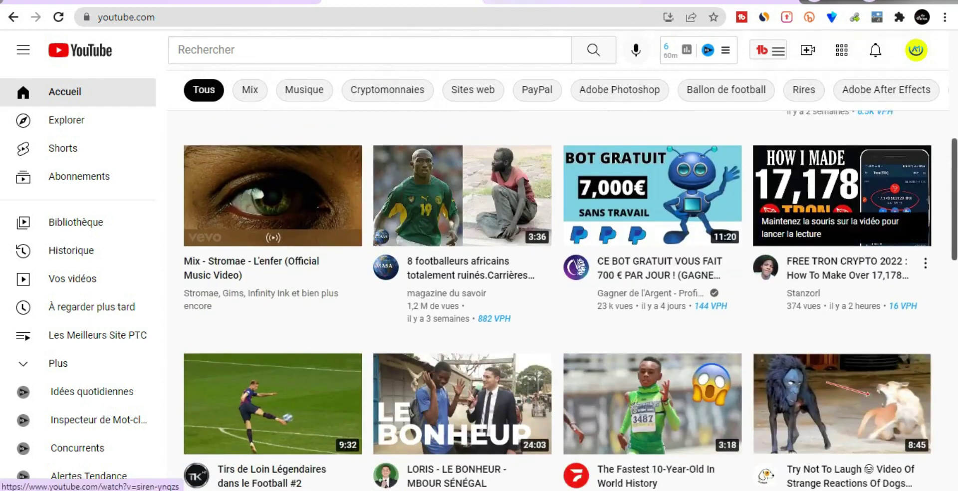
click(290, 56)
text(4k drone footage)
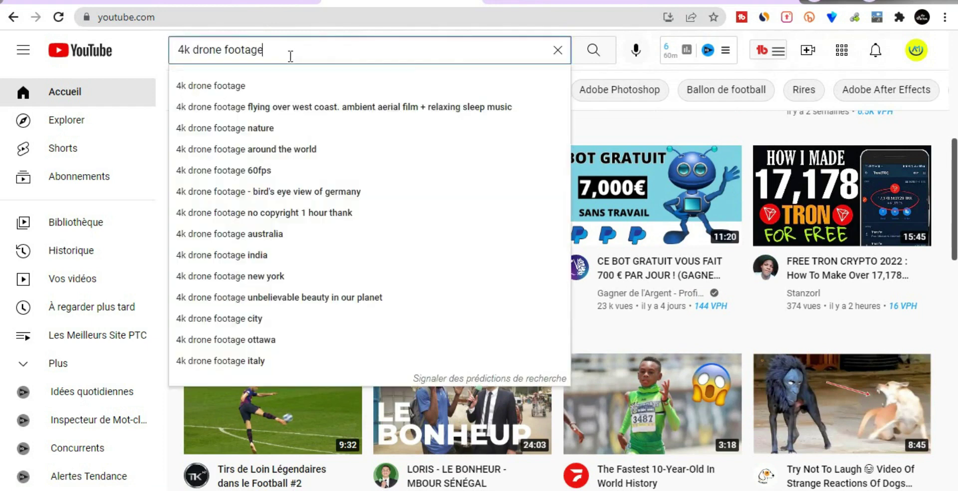
key(Return)
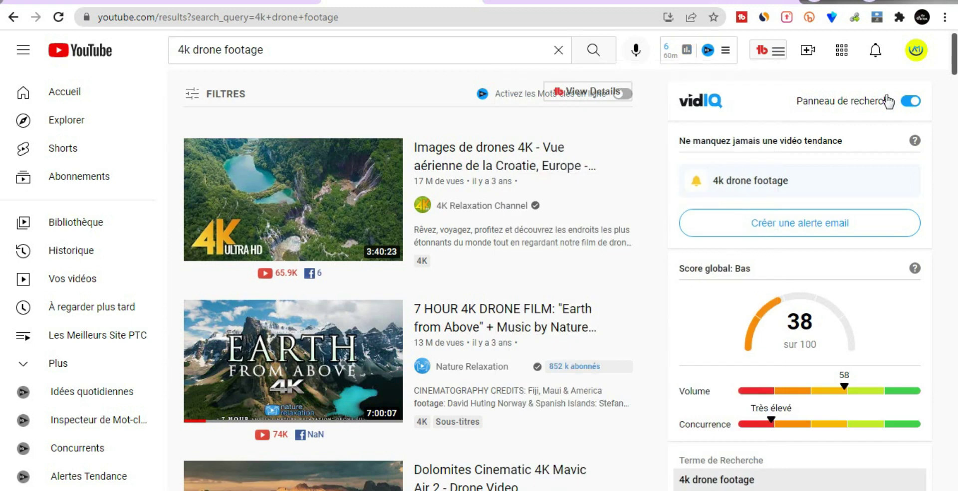
Look through the drone footage results and filter the search to Creative Commons videos.
scroll(557, 280, down, 6)
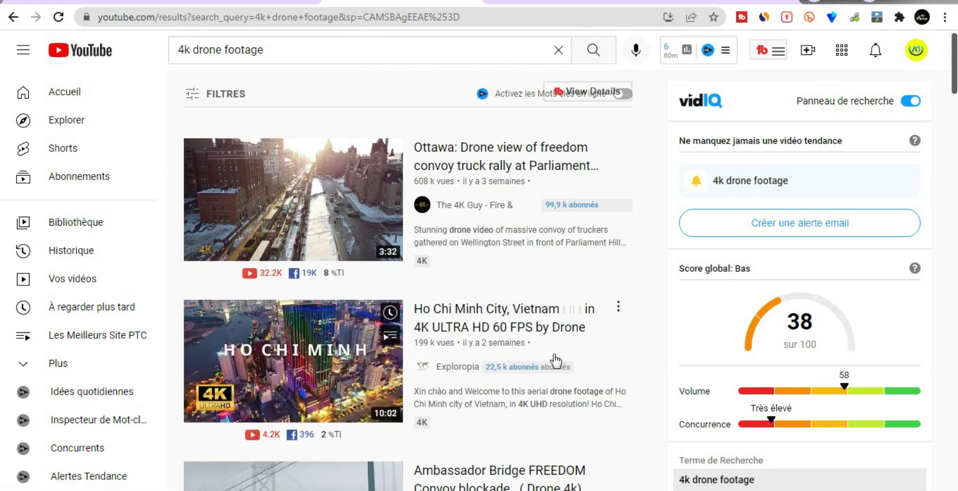
scroll(554, 359, down, 5)
scroll(570, 280, down, 3)
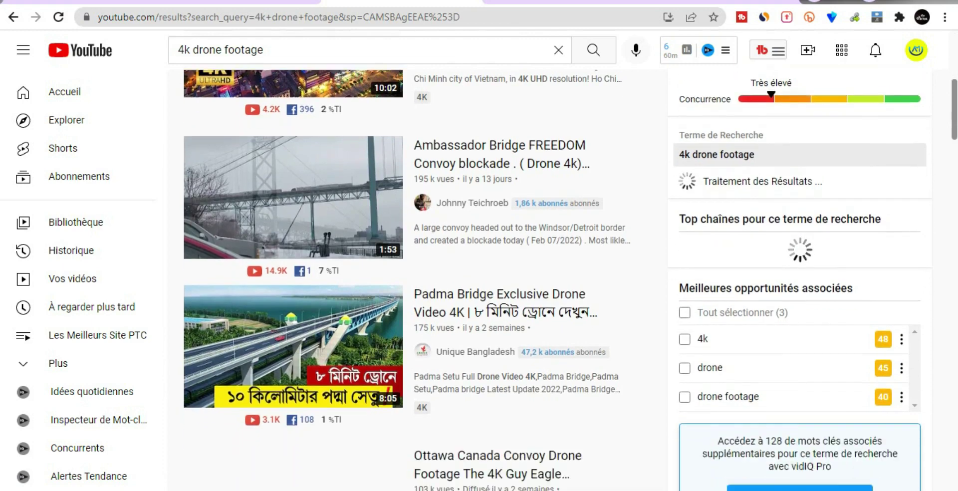
scroll(571, 280, down, 3)
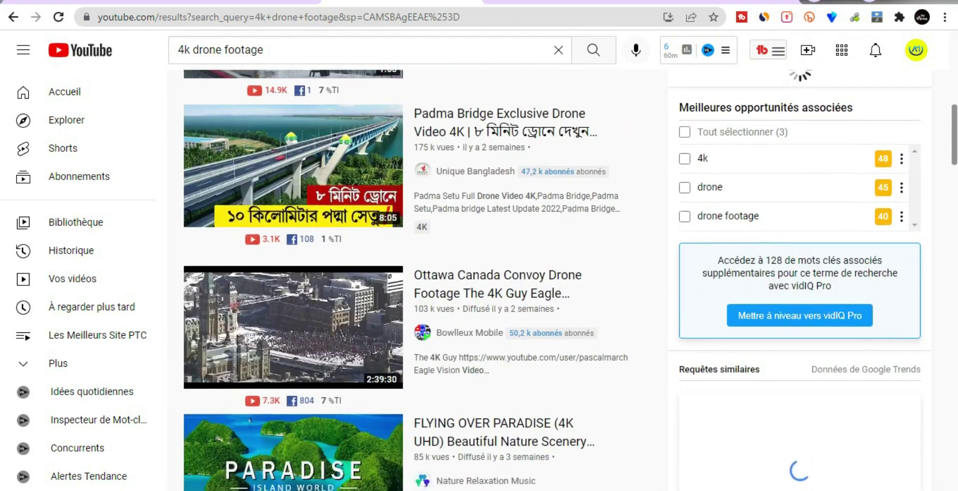
scroll(570, 280, down, 8)
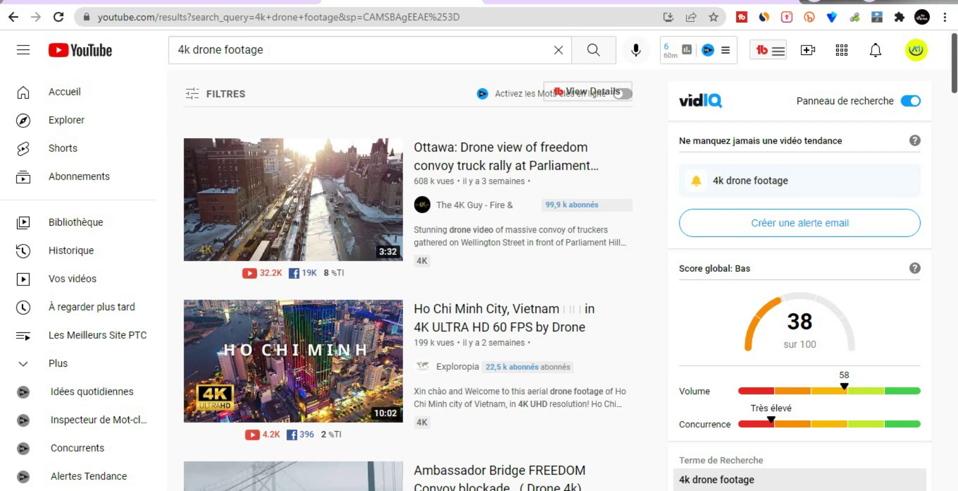
click(314, 55)
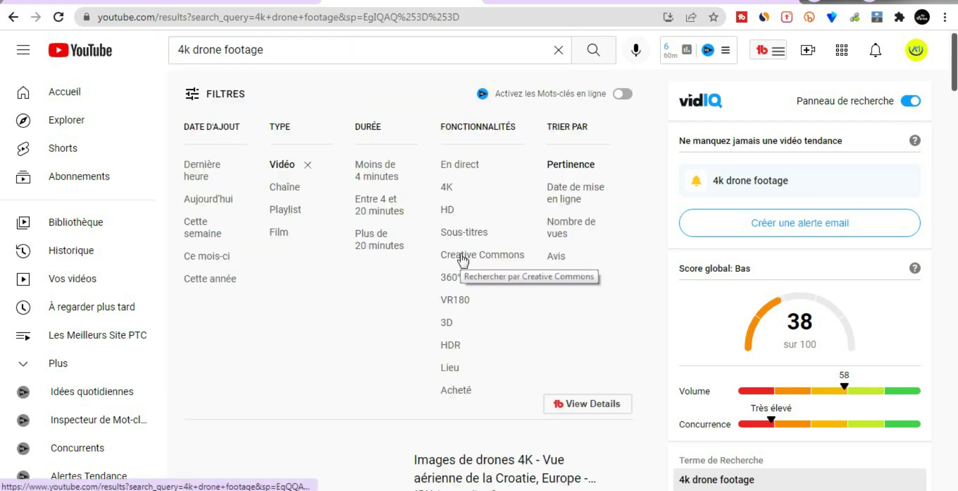
click(463, 259)
Examine the Creative Commons drone footage results for a reusable 4K aerial video.
scroll(463, 259, down, 2)
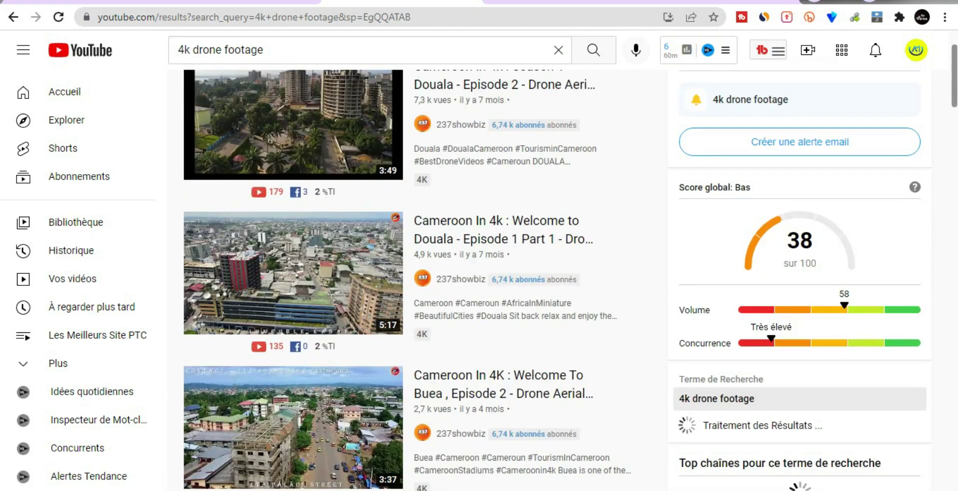
scroll(570, 280, down, 8)
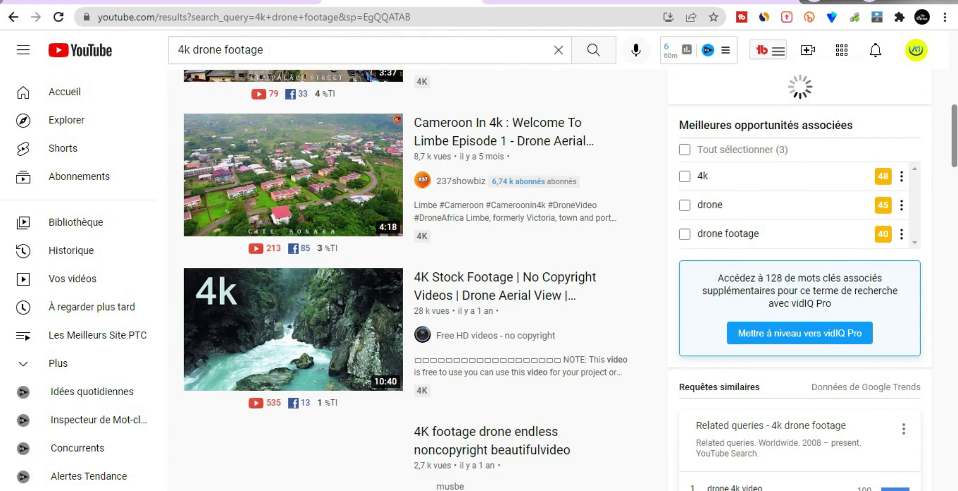
drag(954, 139, 954, 188)
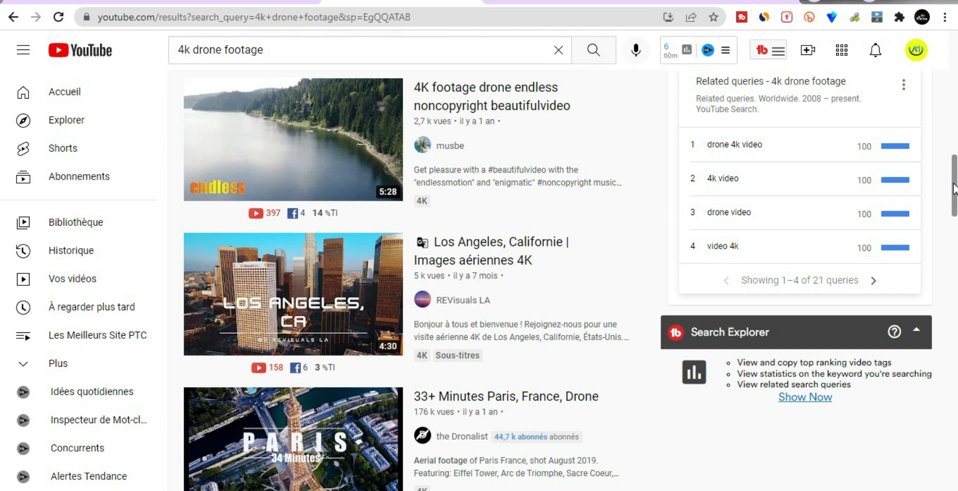
scroll(954, 189, down, 2)
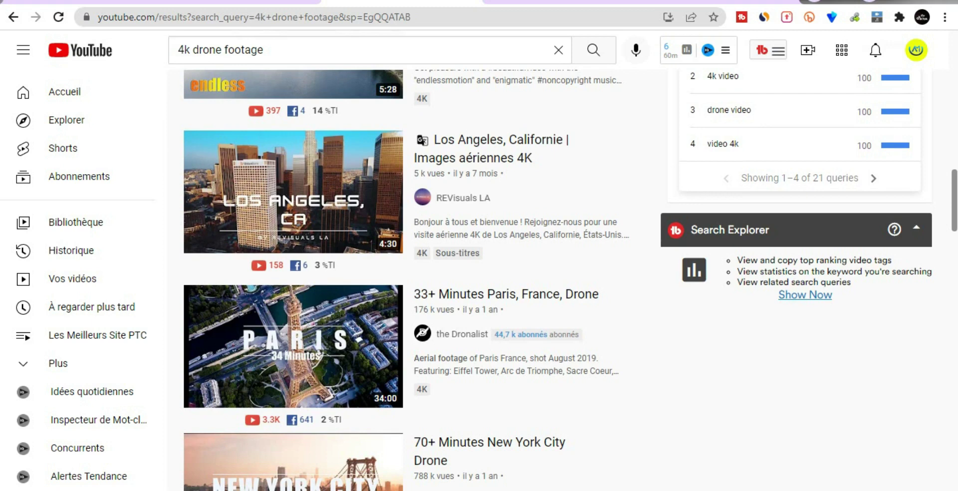
scroll(571, 280, down, 5)
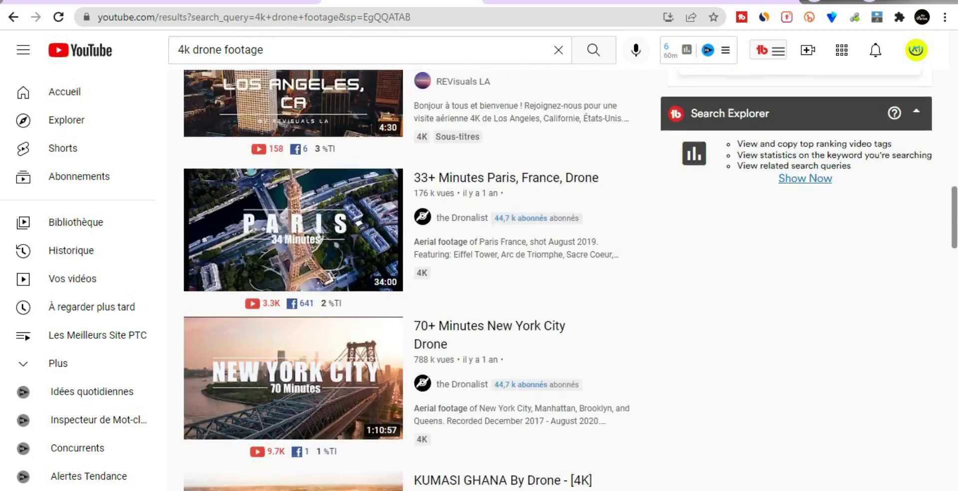
scroll(479, 348, up, 3)
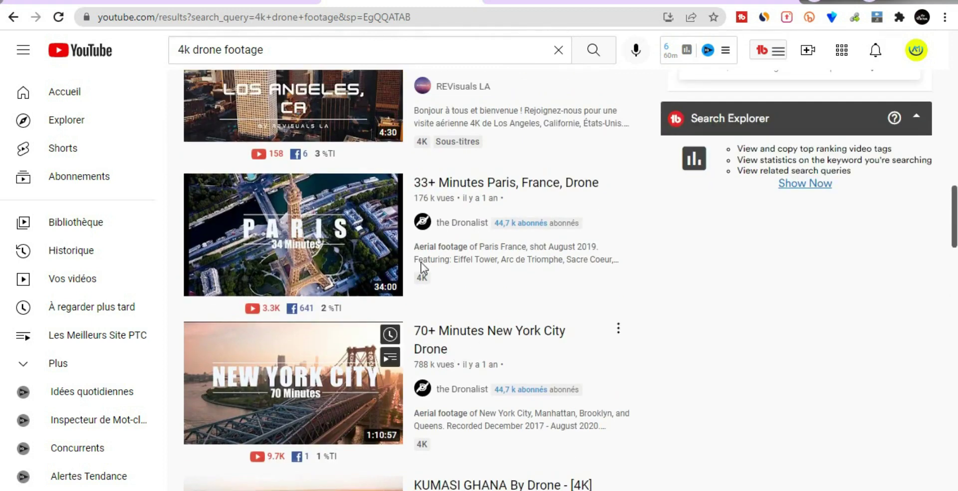
scroll(506, 183, down, 5)
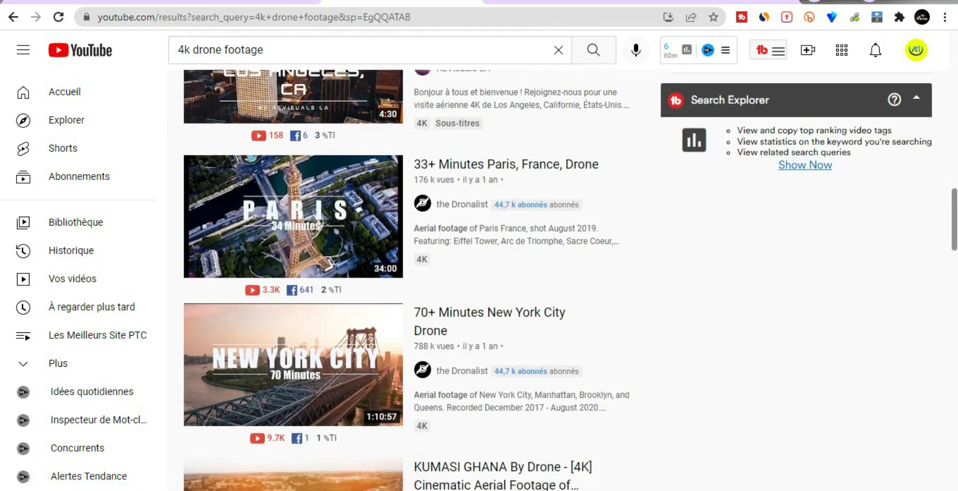
scroll(571, 281, down, 8)
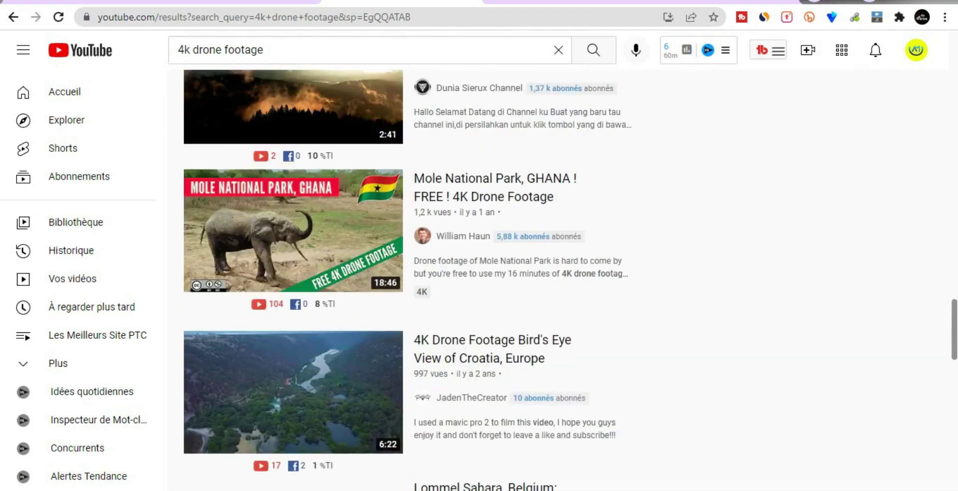
drag(954, 325, 956, 362)
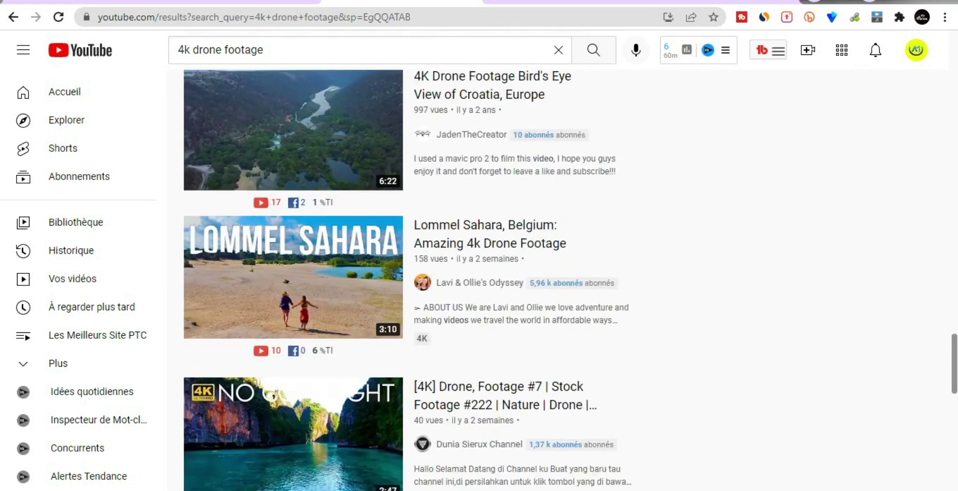
scroll(571, 280, down, 5)
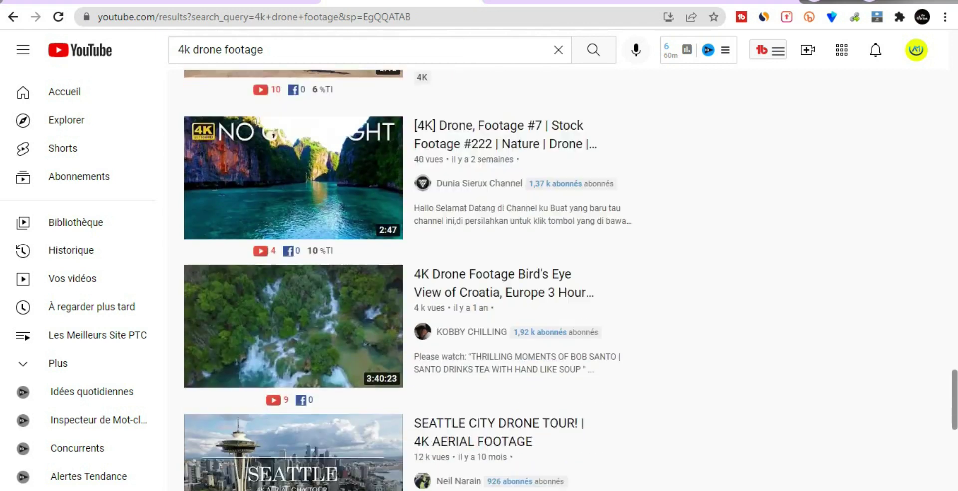
scroll(571, 280, down, 2)
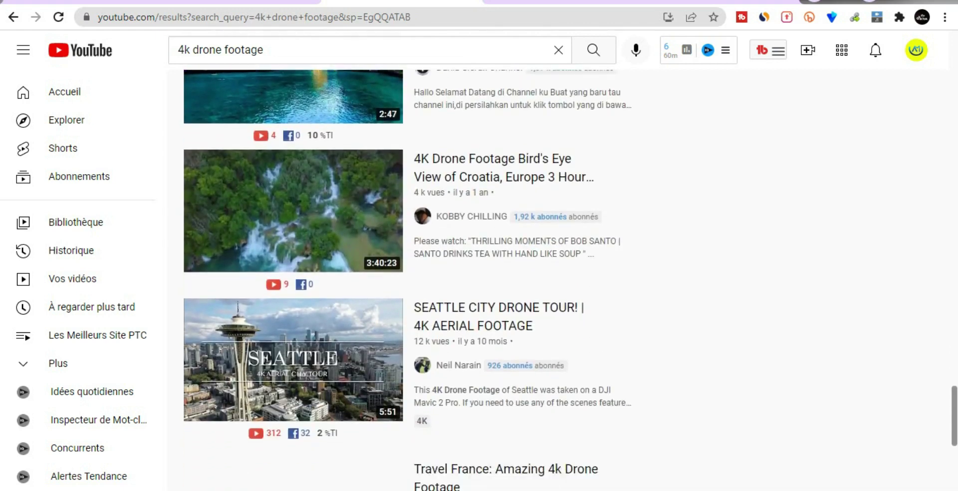
scroll(408, 280, up, 1)
scroll(955, 333, up, 10)
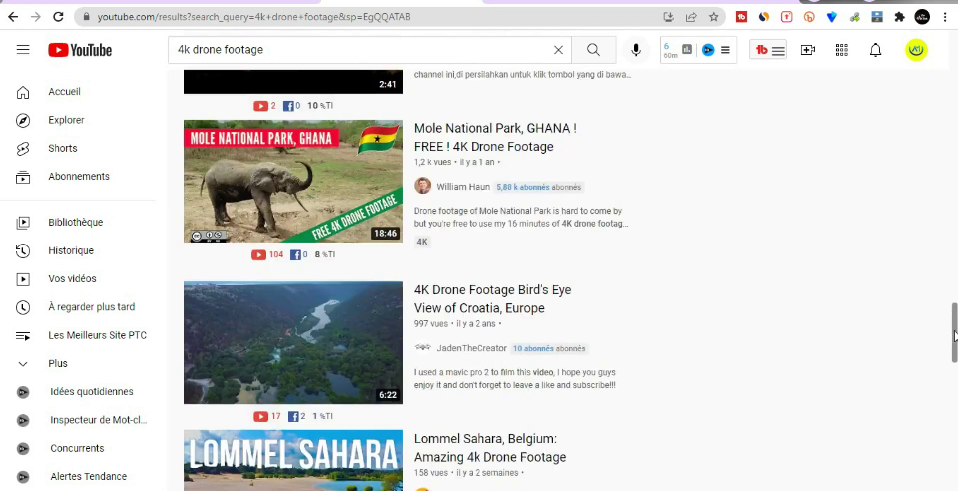
scroll(955, 333, up, 5)
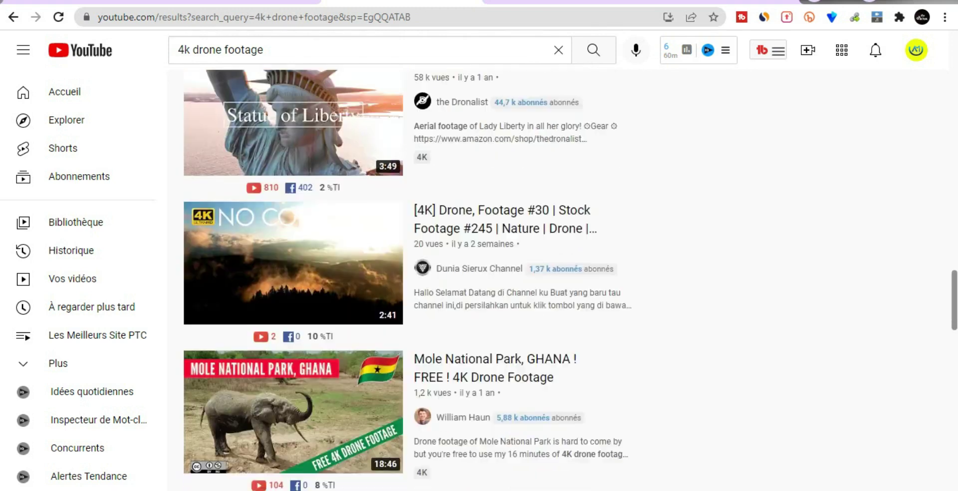
drag(956, 294, 956, 263)
scroll(499, 280, up, 4)
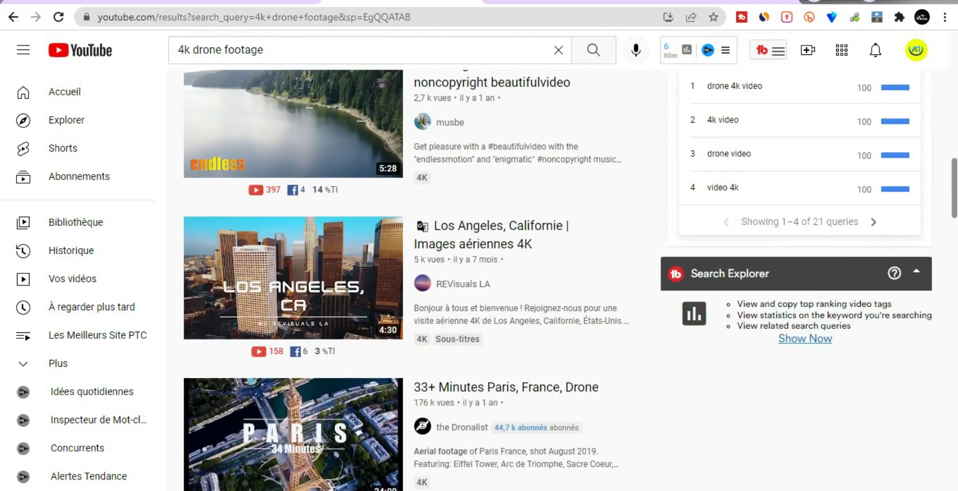
scroll(499, 280, down, 2)
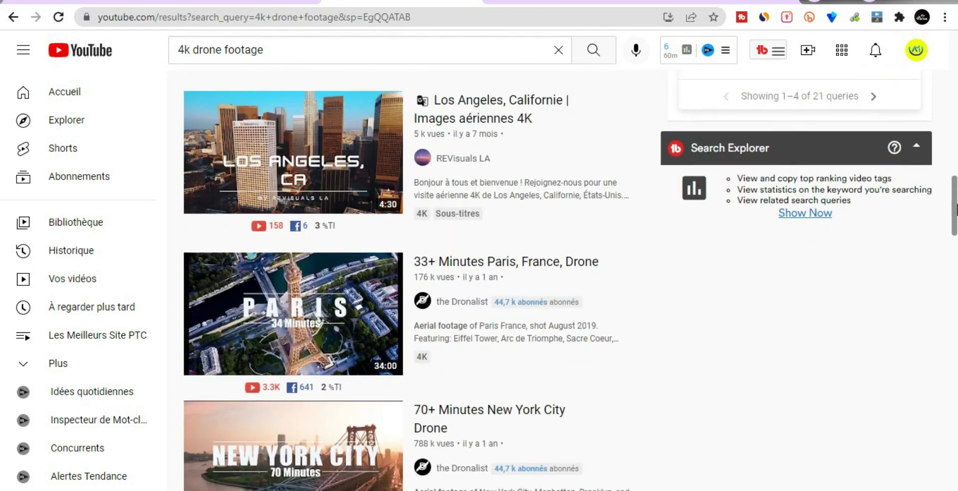
Open the Los Angeles 4K aerial footage video by REVisuals LA and pause its playback.
scroll(462, 94, up, 1)
click(489, 140)
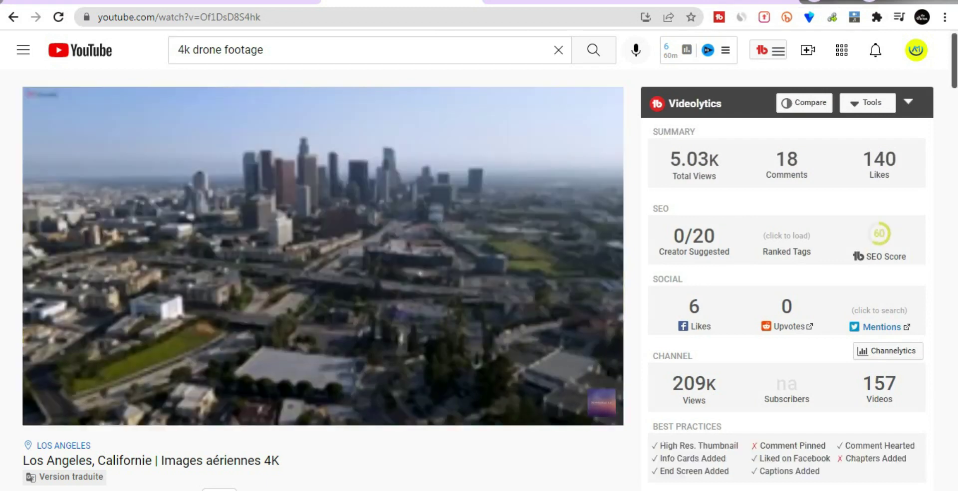
key(space)
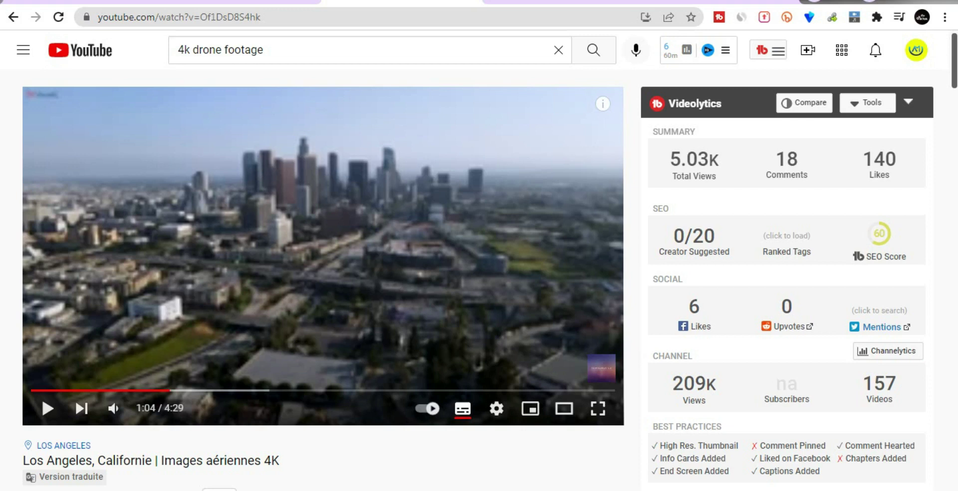
Download the Los Angeles video as MP4 720 from SaveFrom by prefixing its youtube.com address with "ss", and return to its YouTube page.
drag(254, 17, 302, 18)
click(303, 18)
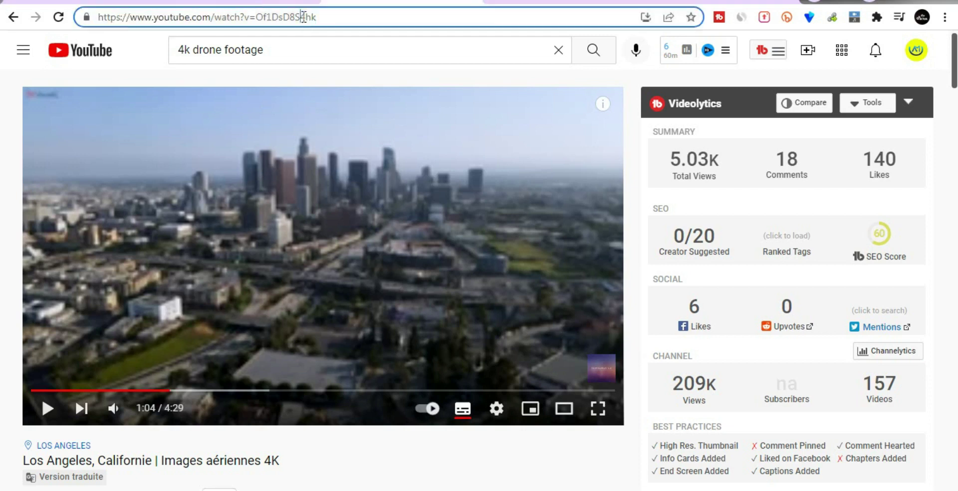
drag(154, 18, 98, 18)
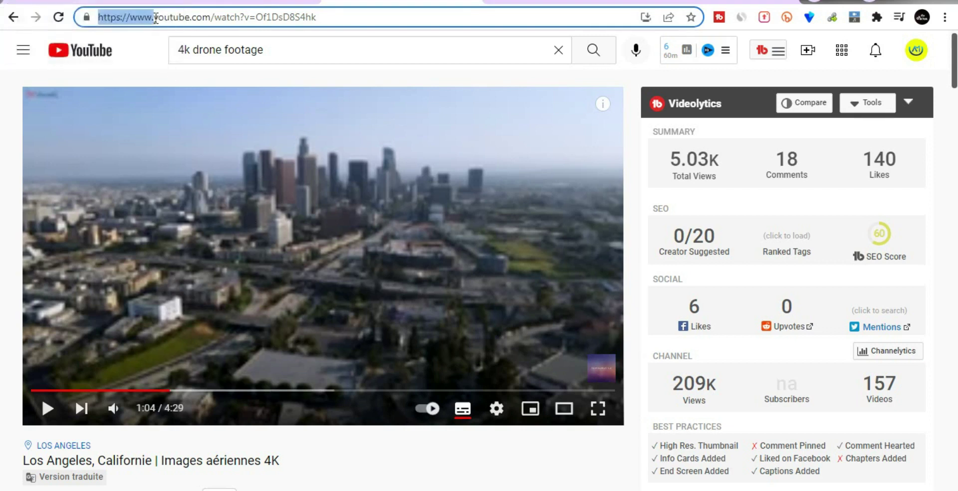
text(ss)
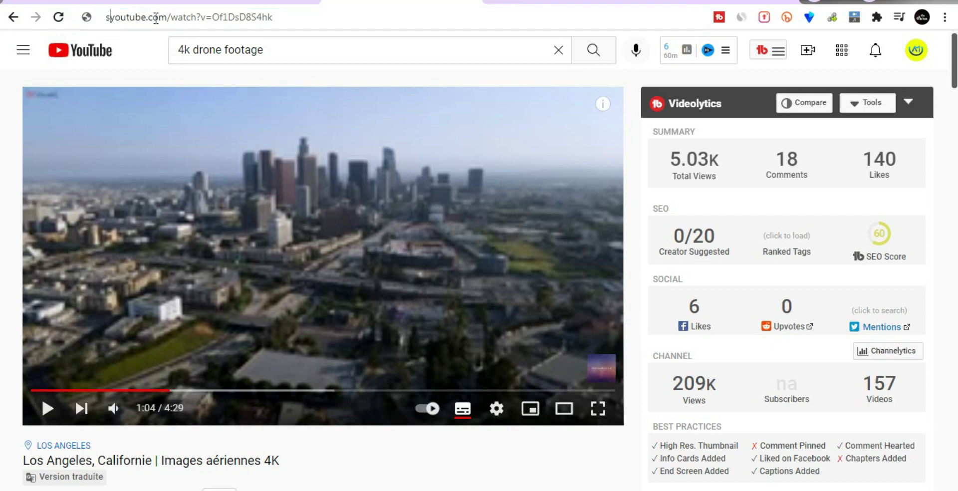
key(Return)
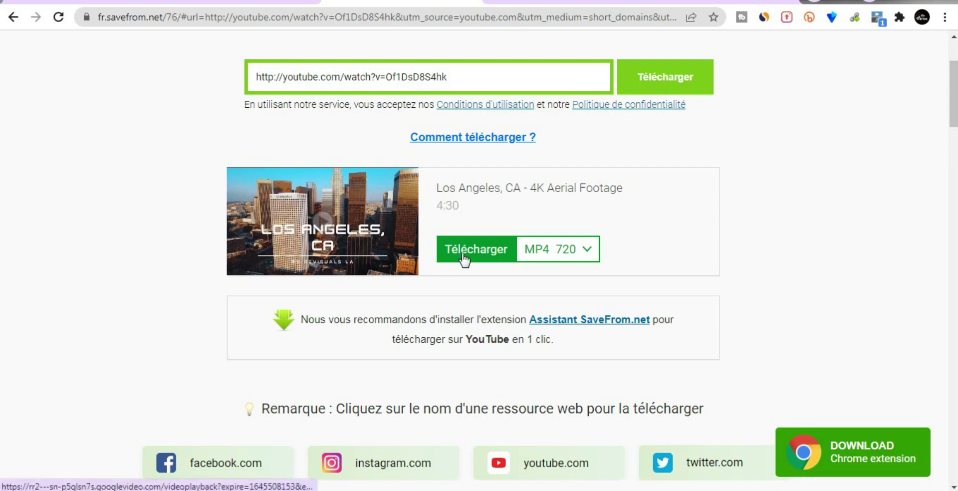
click(464, 255)
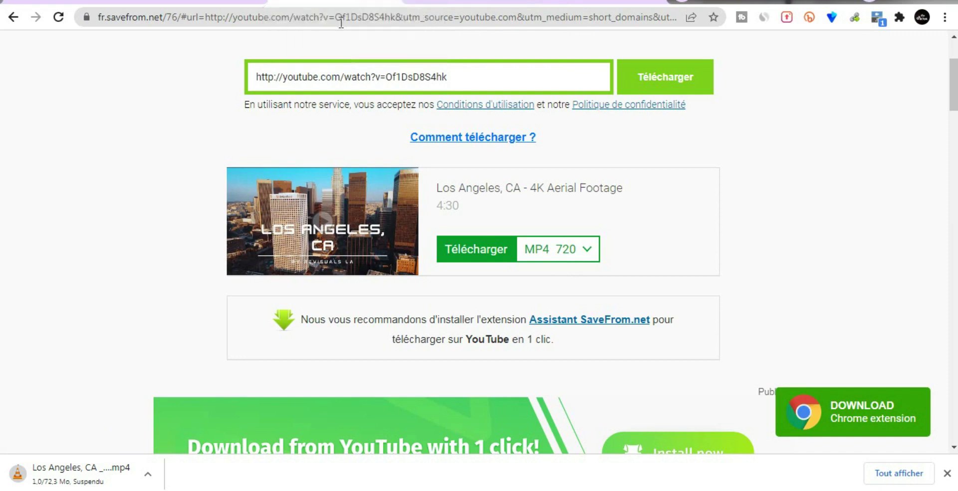
click(13, 19)
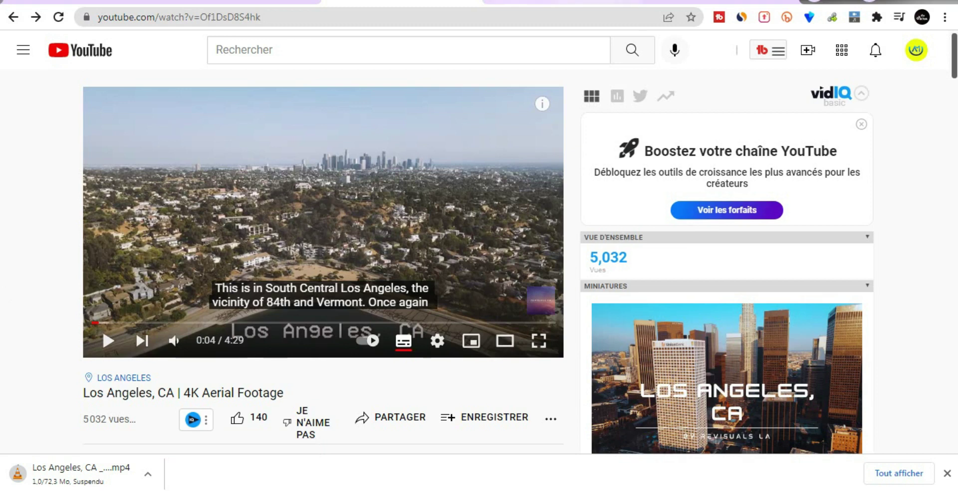
Switch to the NCS music website (ncs.io) and log in with the Google account.
click(562, 1)
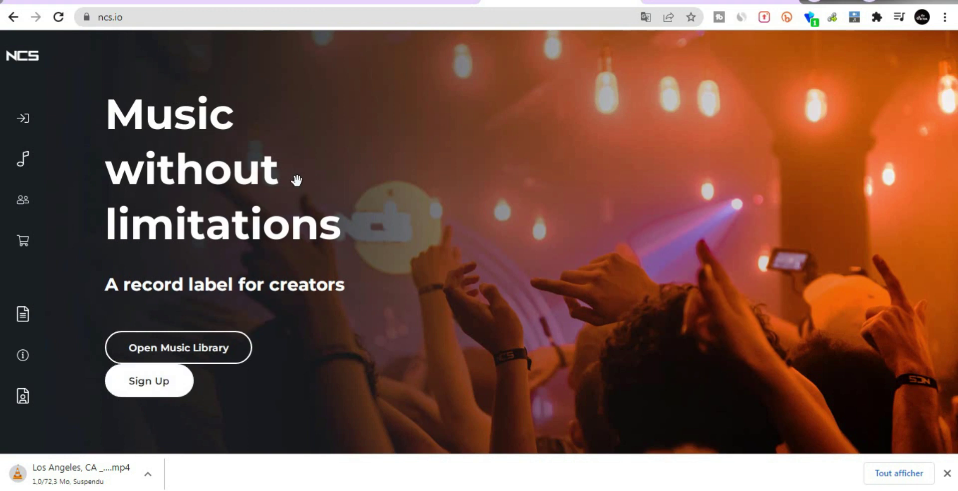
click(156, 398)
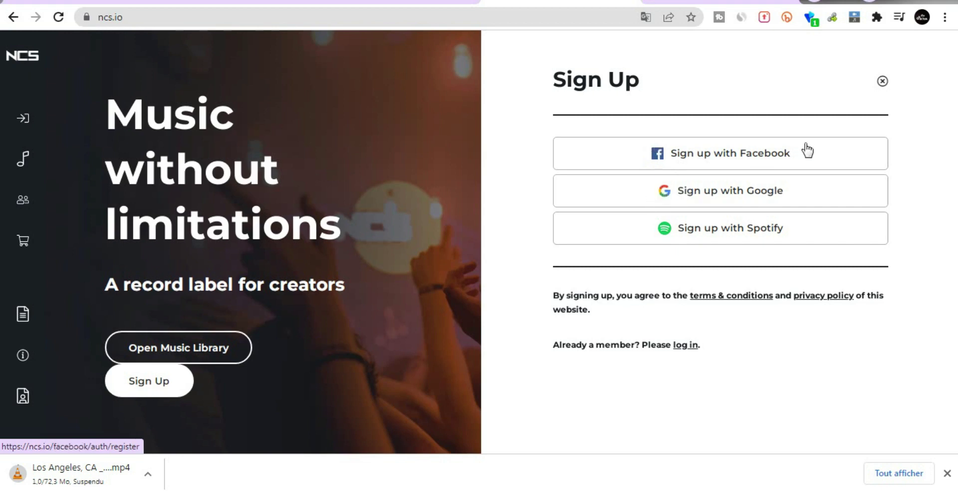
click(684, 345)
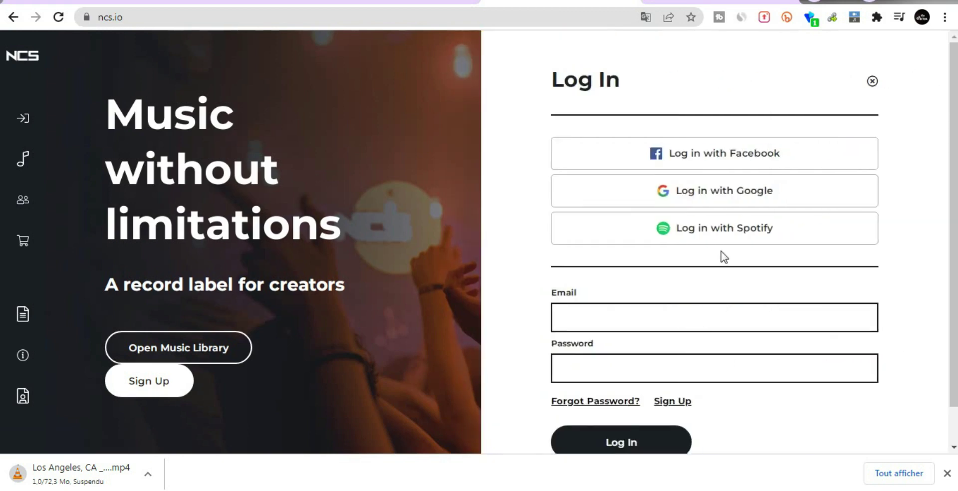
click(734, 202)
mouse_move(66, 336)
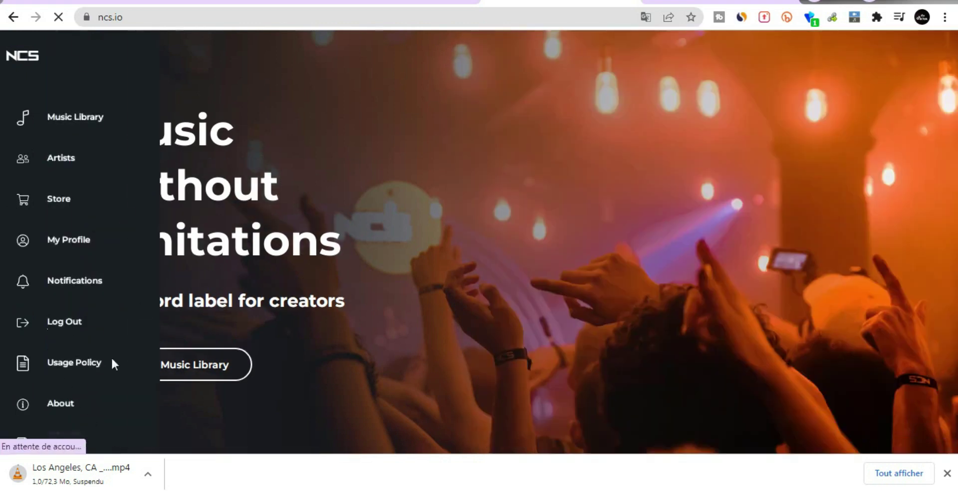
Open the NCS Music Library and look through the available genres and moods for filtering tracks.
click(200, 372)
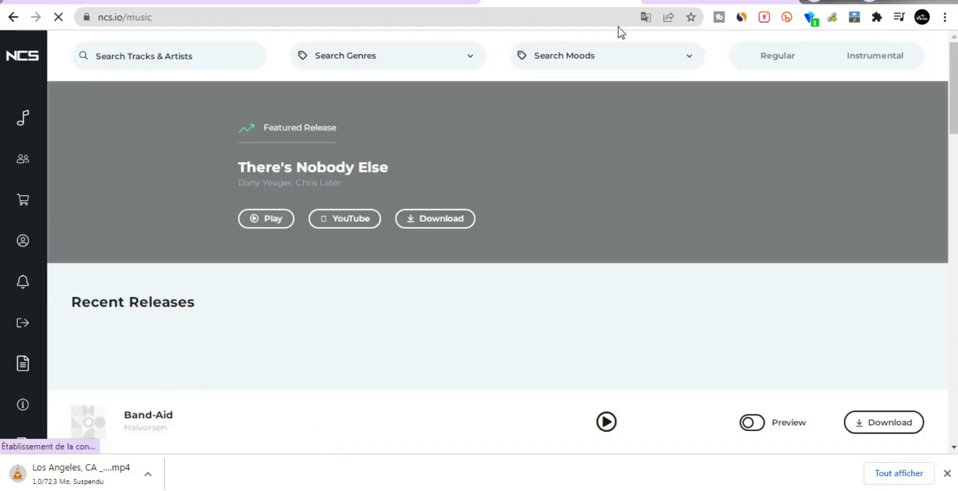
click(392, 66)
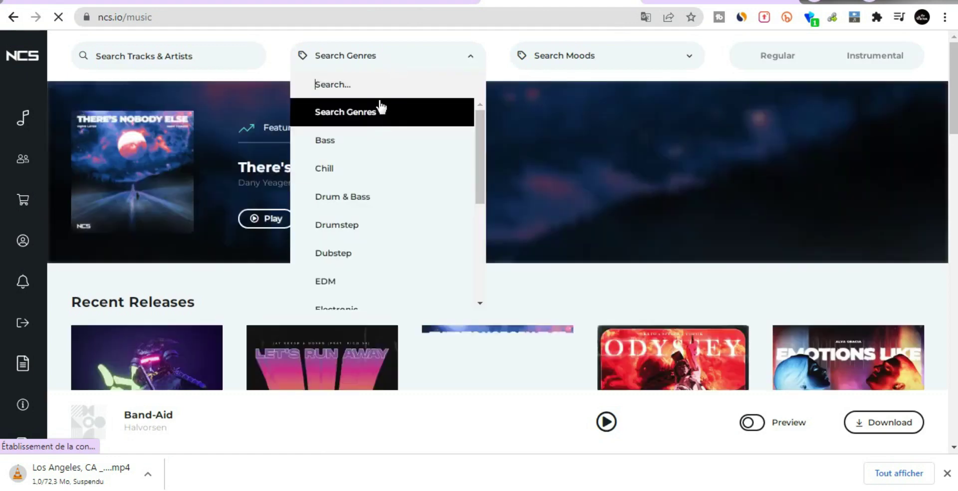
drag(480, 175, 483, 267)
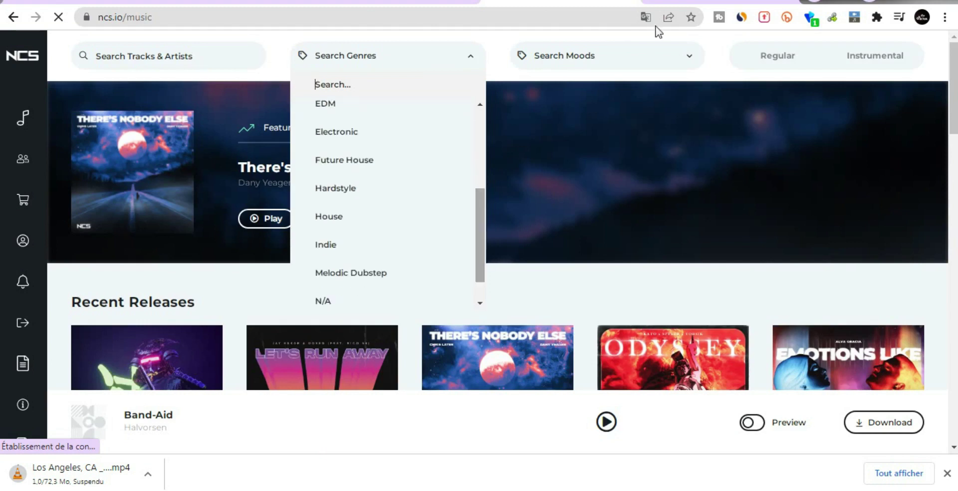
click(638, 67)
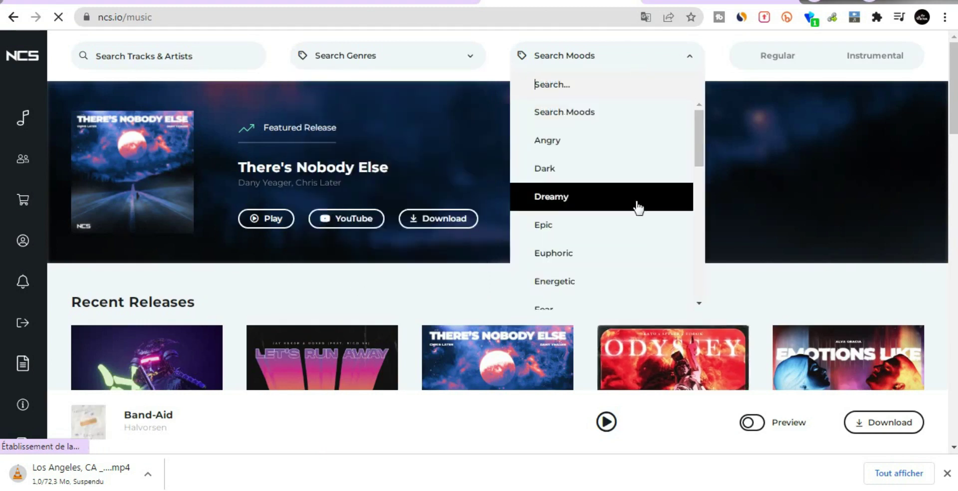
drag(696, 143, 705, 228)
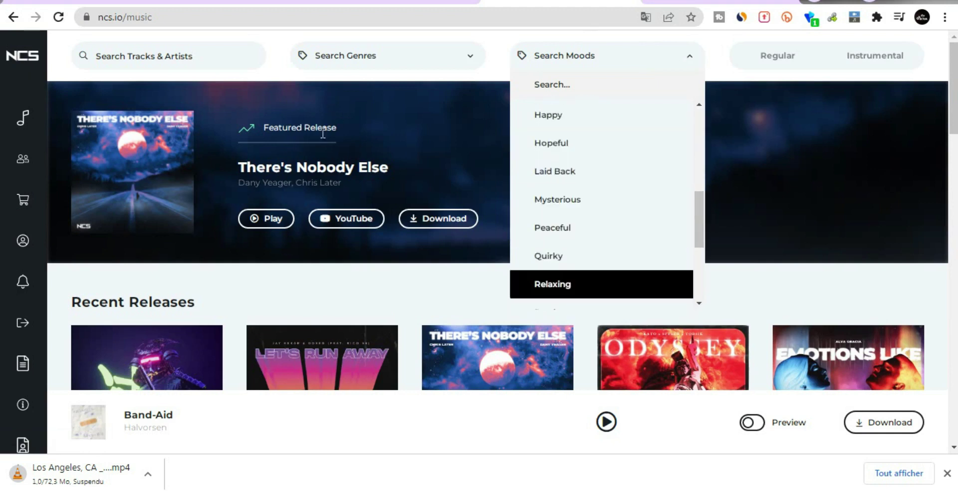
Filter the NCS music library by the Electronic genre.
click(338, 59)
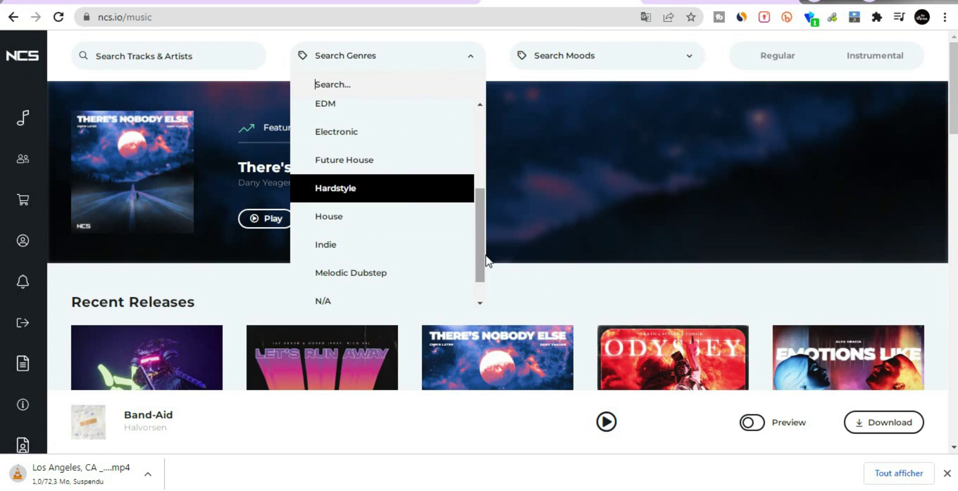
click(349, 132)
click(366, 60)
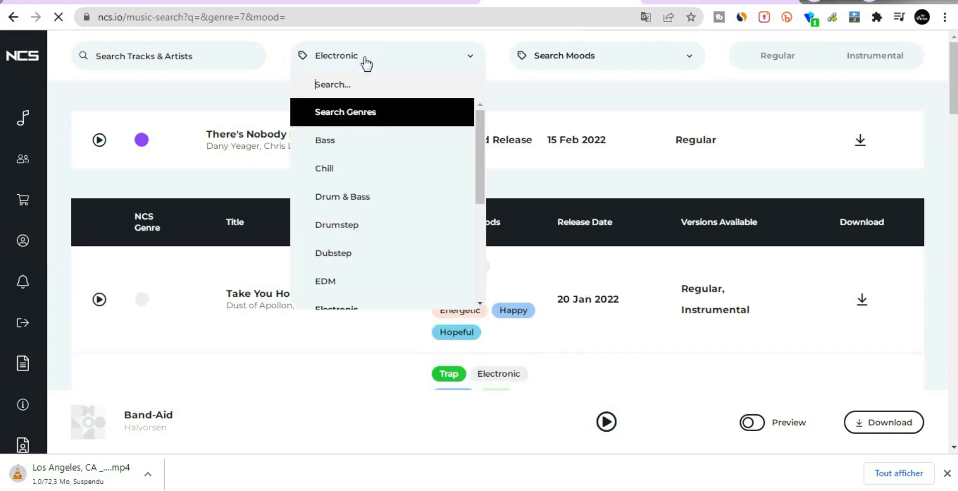
click(523, 100)
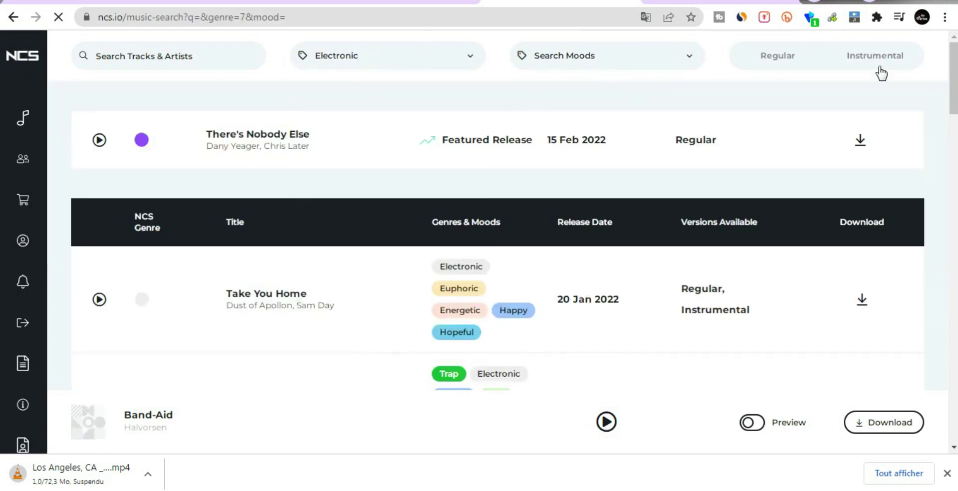
Pause the preview of the track Take You Home and download its instrumental version.
scroll(497, 239, down, 3)
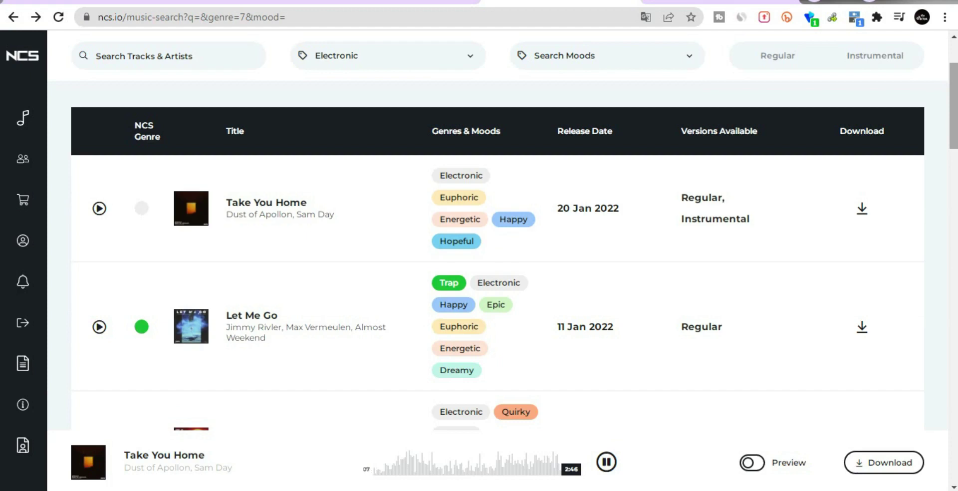
click(603, 464)
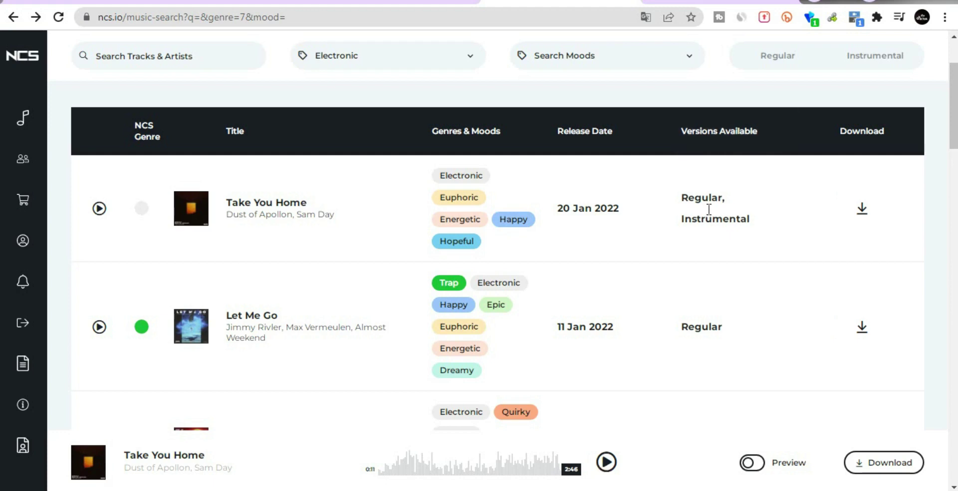
click(864, 211)
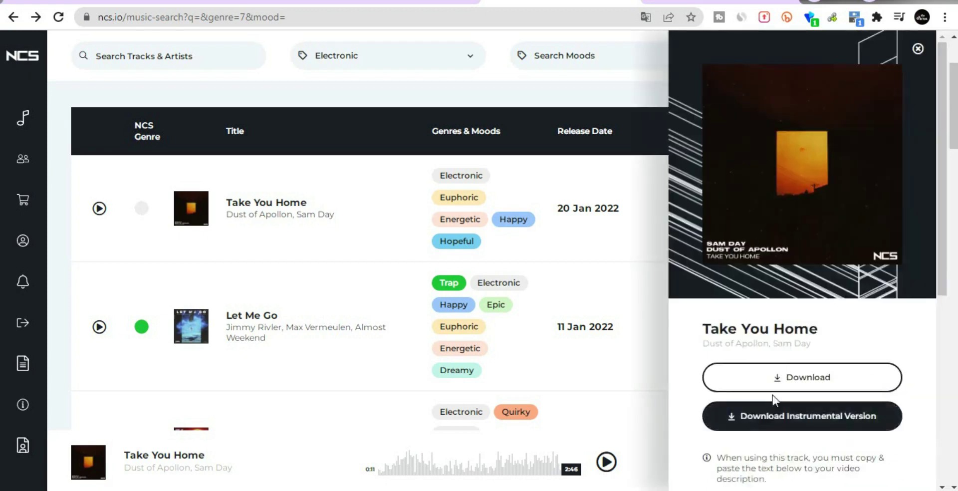
click(824, 422)
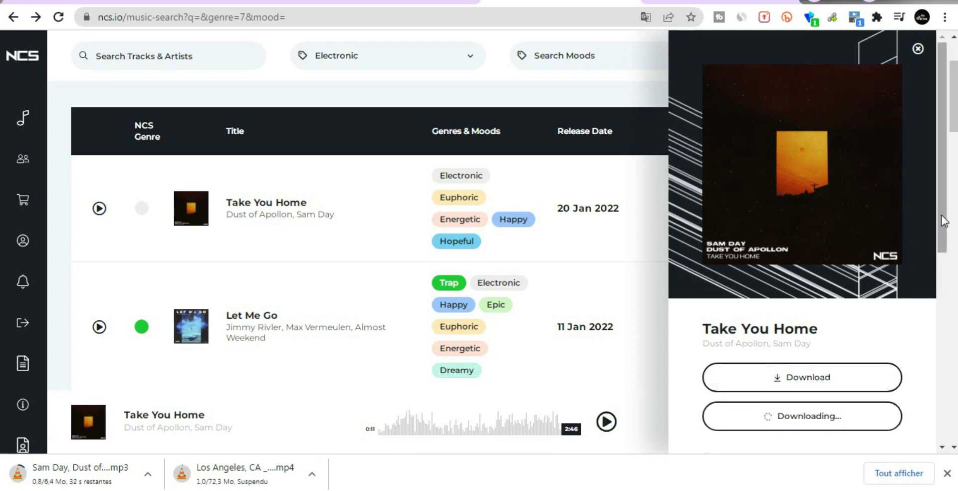
click(588, 129)
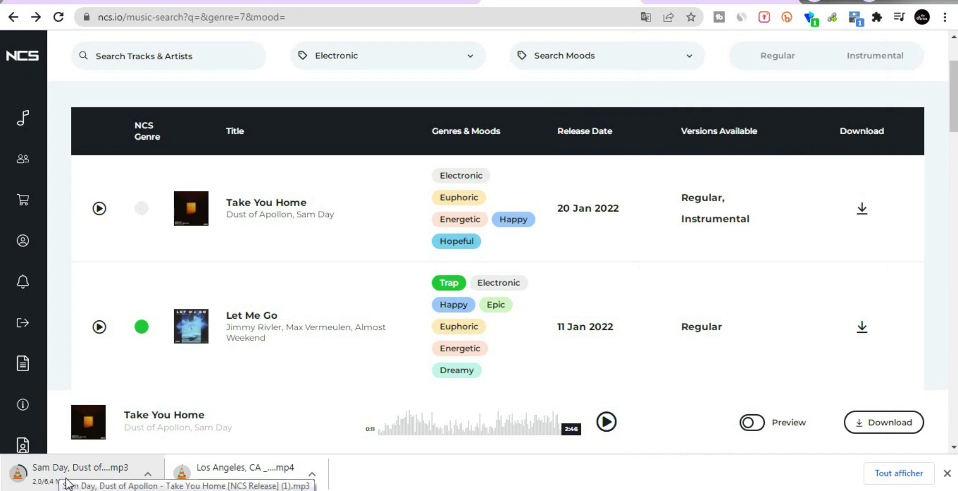
Look through the Electronic track list for other songs, their moods and available versions.
scroll(499, 250, down, 4)
scroll(499, 250, up, 4)
scroll(500, 234, down, 7)
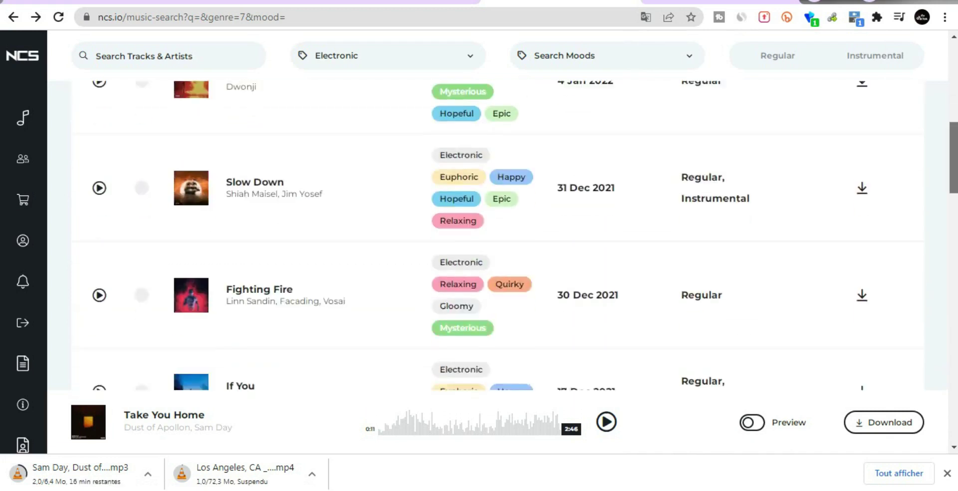
scroll(499, 235, down, 11)
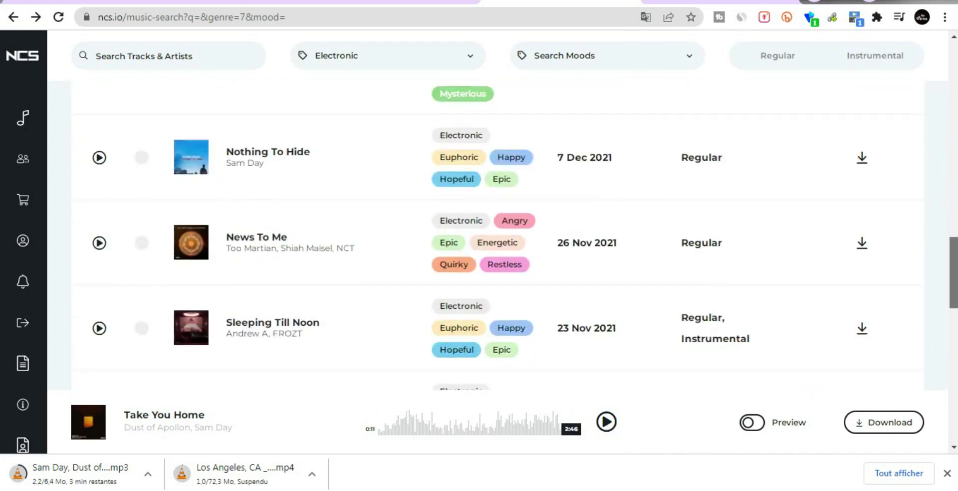
scroll(499, 235, up, 18)
scroll(499, 234, down, 4)
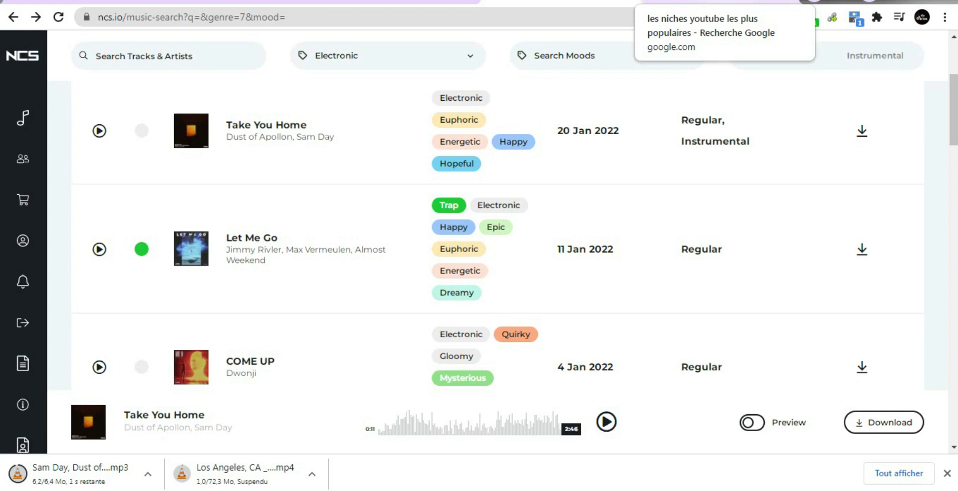
Switch to YouTube Studio and look over the channel dashboard.
click(400, 2)
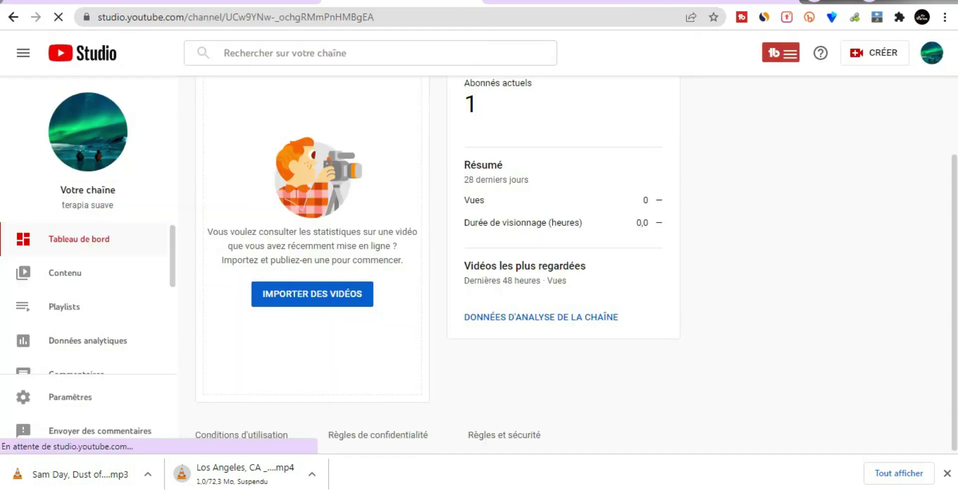
scroll(943, 174, up, 2)
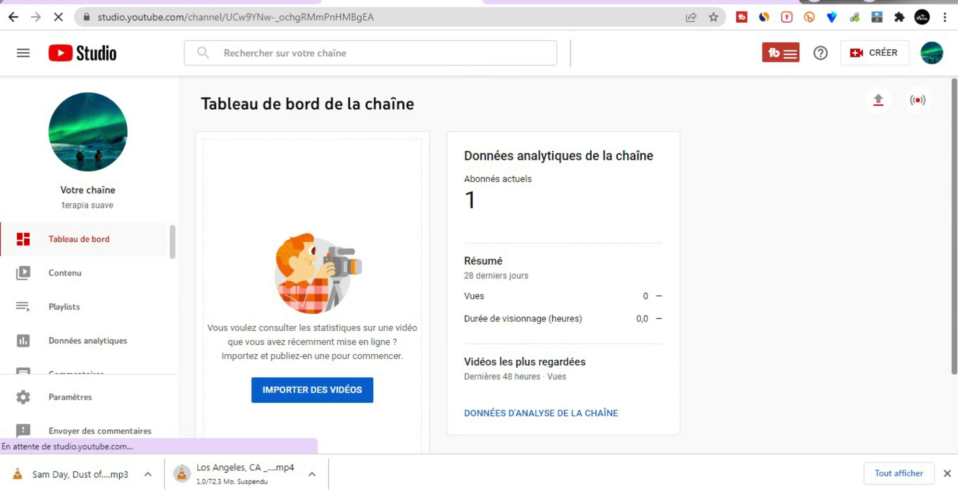
scroll(943, 199, down, 3)
scroll(944, 224, up, 3)
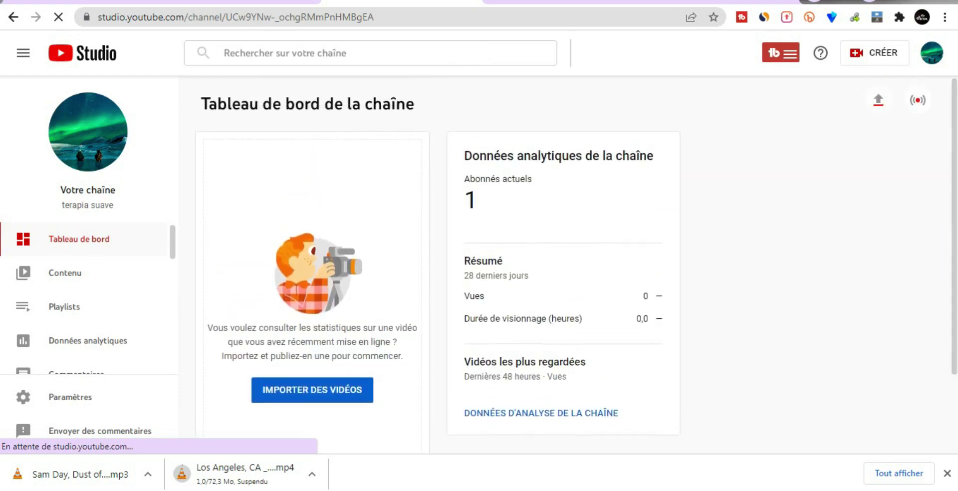
scroll(819, 270, down, 1)
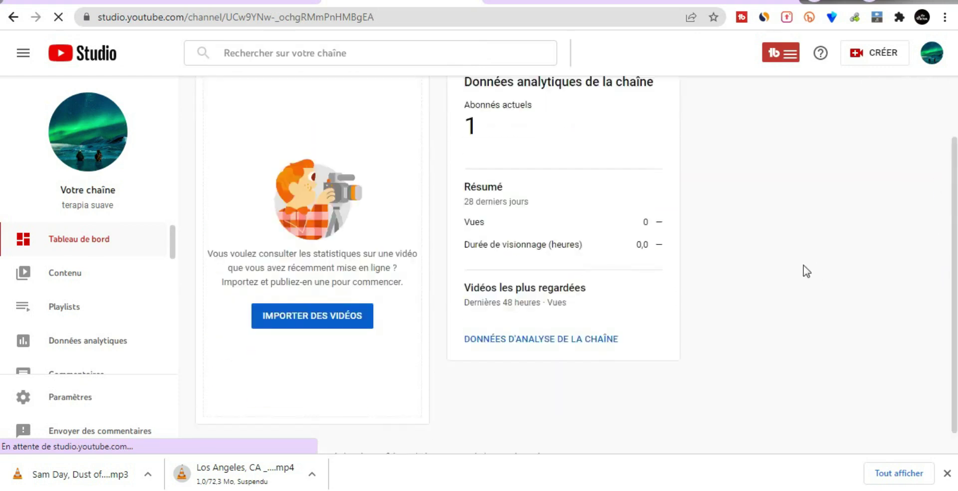
Upload the video file M to the channel and select its title text in the upload details.
click(286, 319)
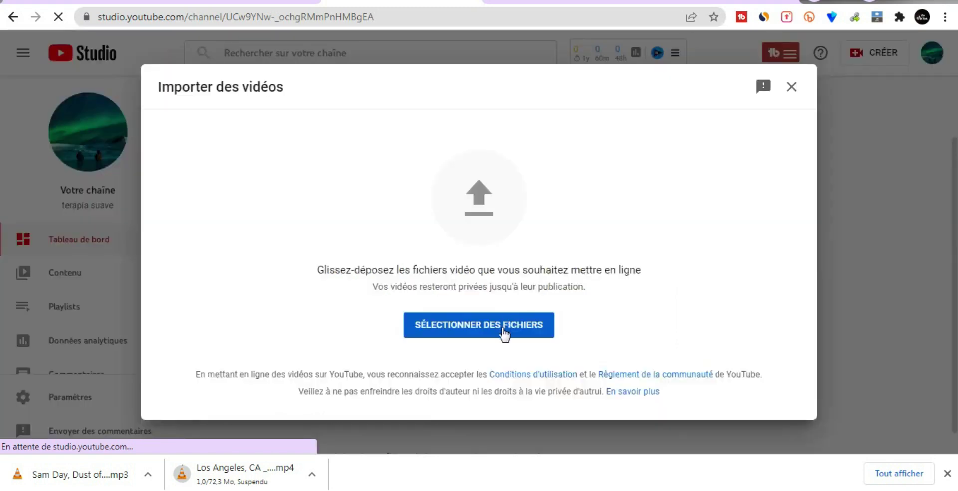
click(504, 330)
double_click(420, 181)
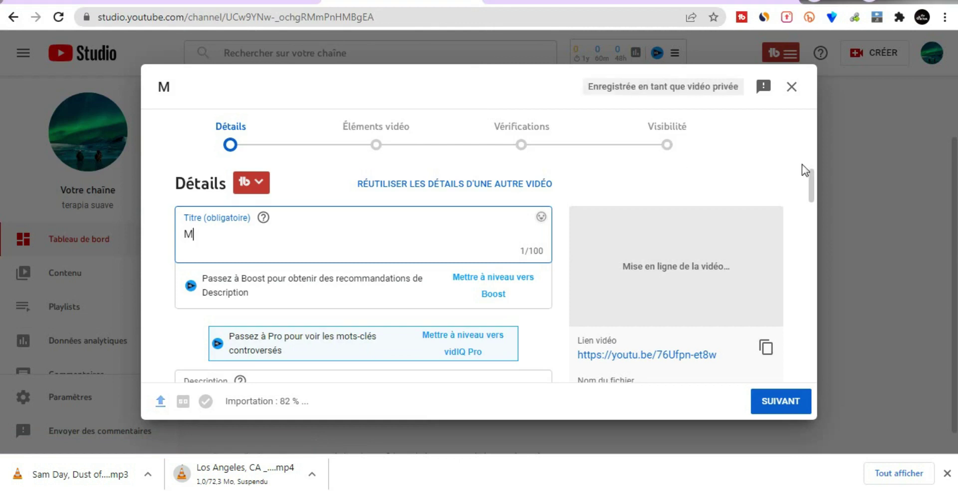
drag(816, 221, 814, 145)
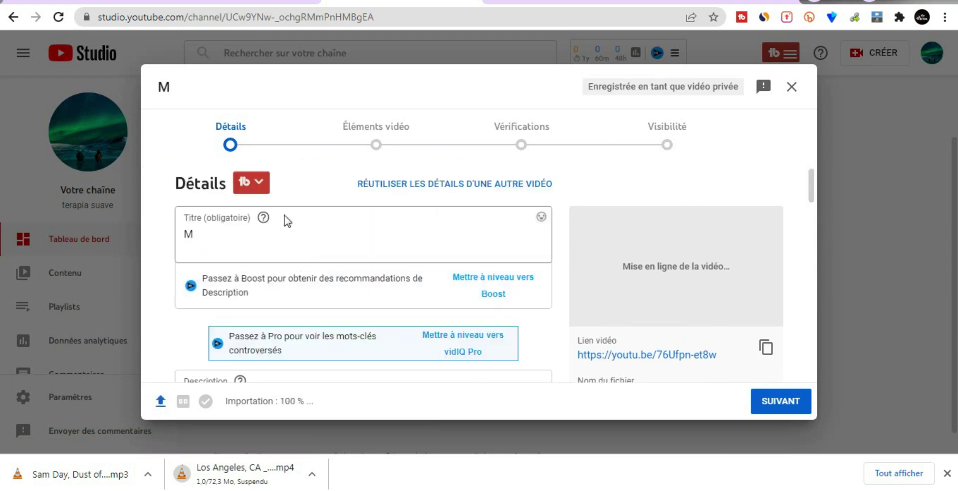
double_click(287, 254)
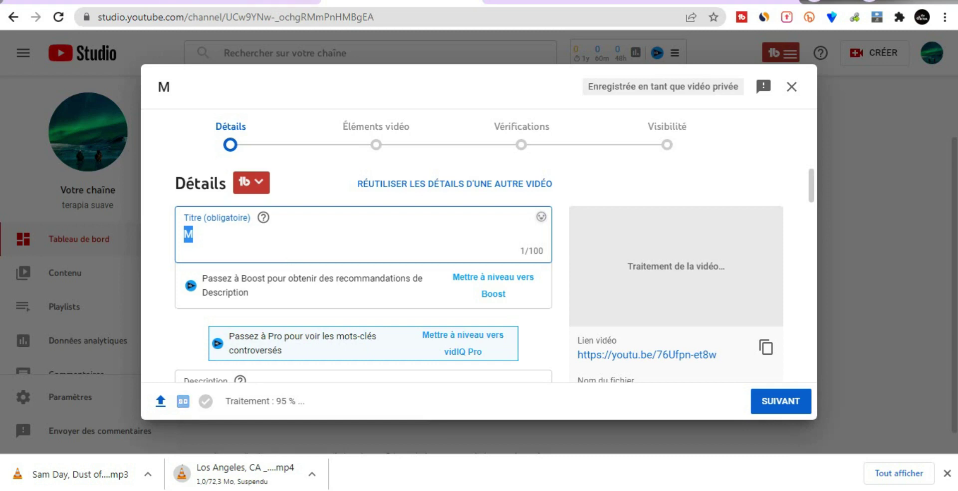
Return to YouTube's "4k drone footage" results and open the Croatia 4K aerial drone film to its full description.
click(519, 2)
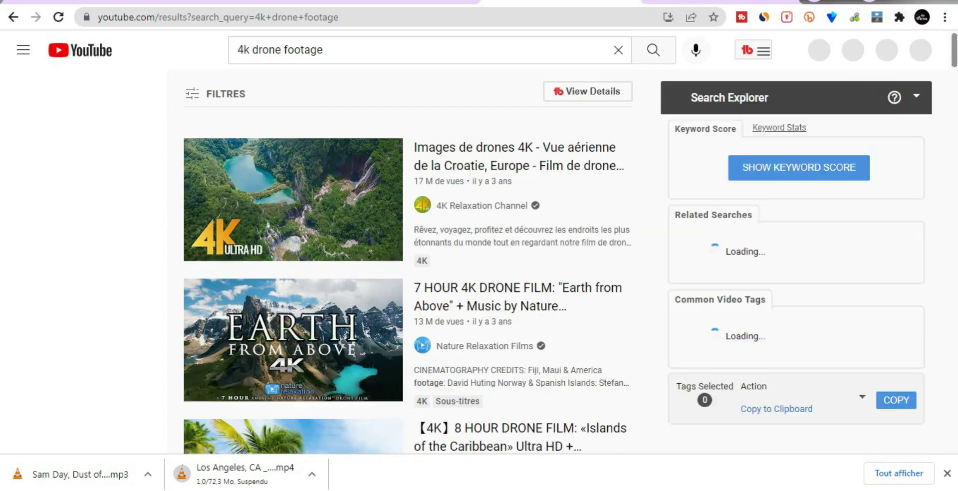
scroll(407, 260, down, 8)
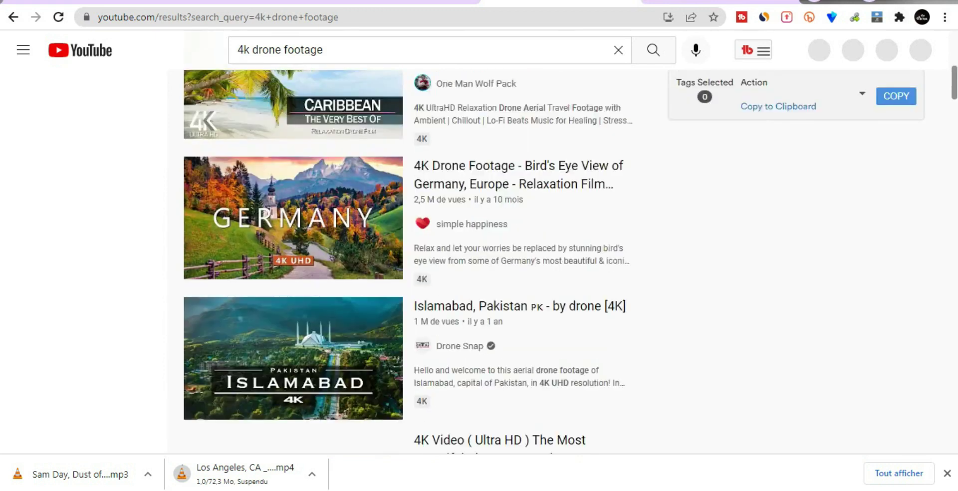
scroll(407, 260, up, 8)
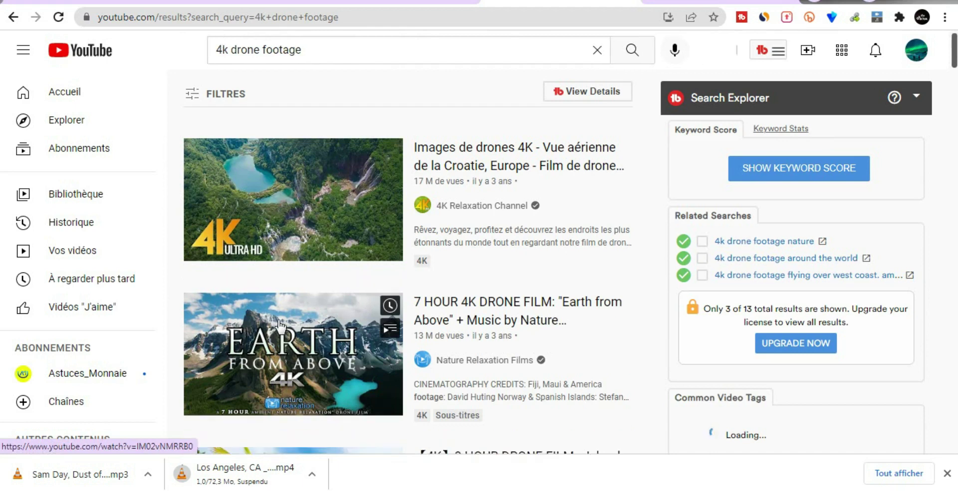
scroll(281, 325, down, 8)
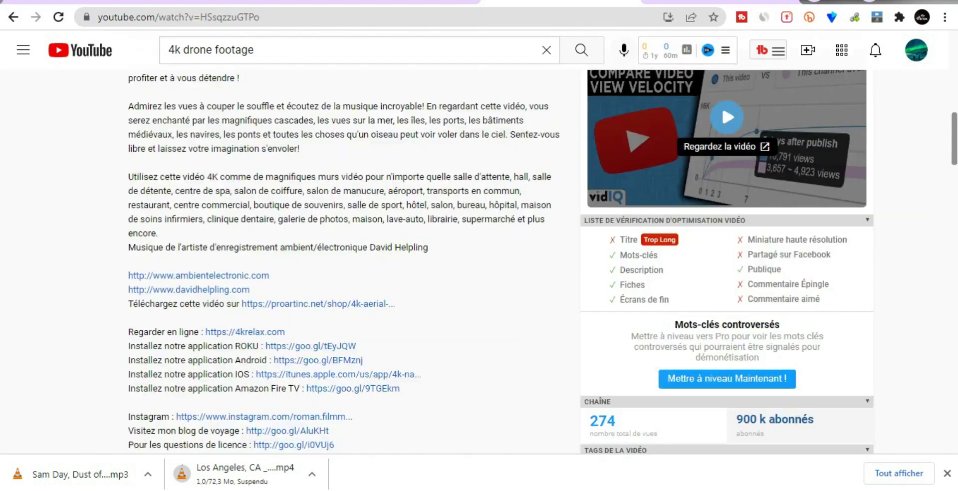
Examine the Croatia drone film's video tags in the vidIQ data, highlighting part of the tag list.
scroll(457, 340, down, 4)
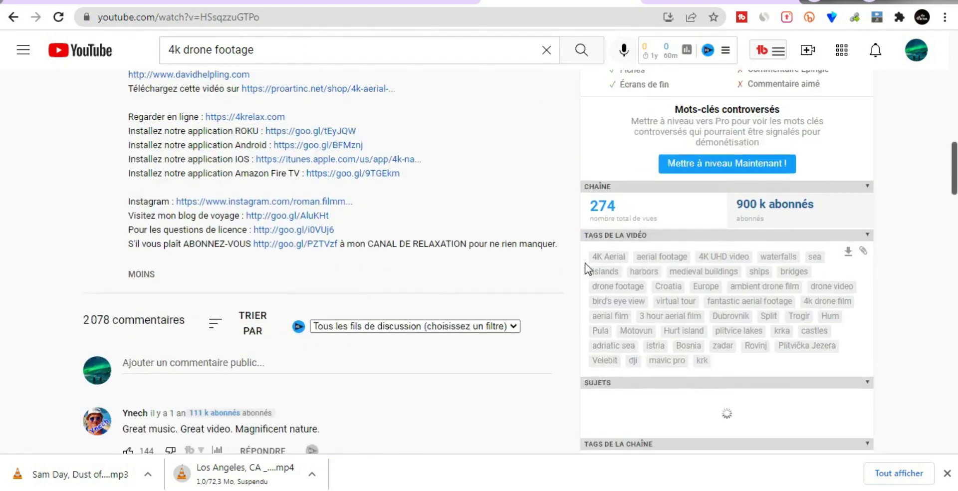
drag(586, 259, 667, 303)
click(678, 322)
drag(954, 170, 954, 59)
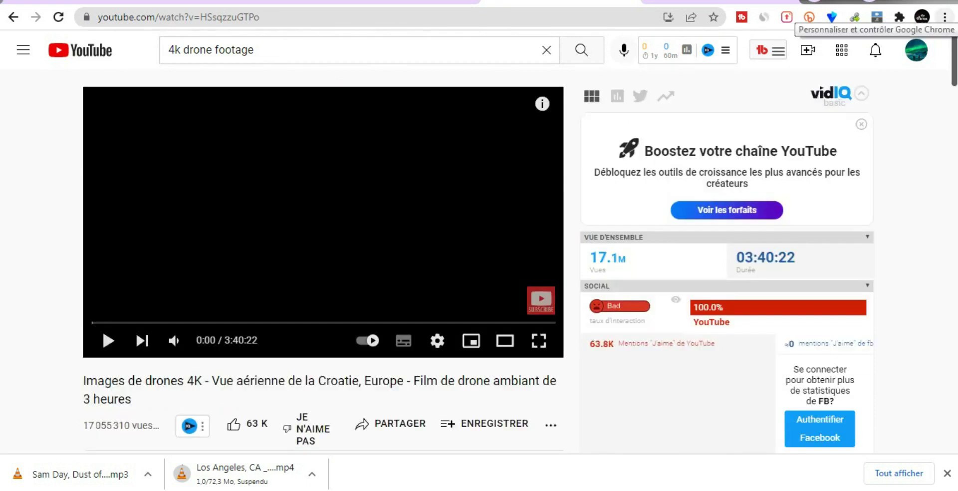